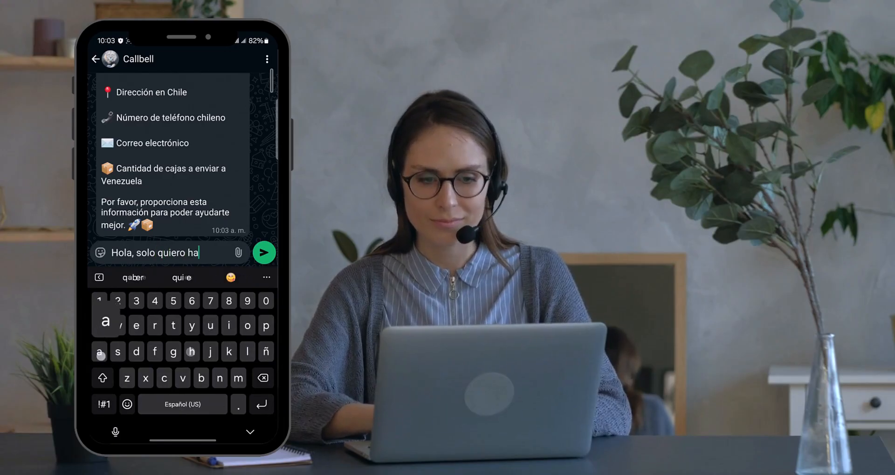
pyautogui.click(264, 253)
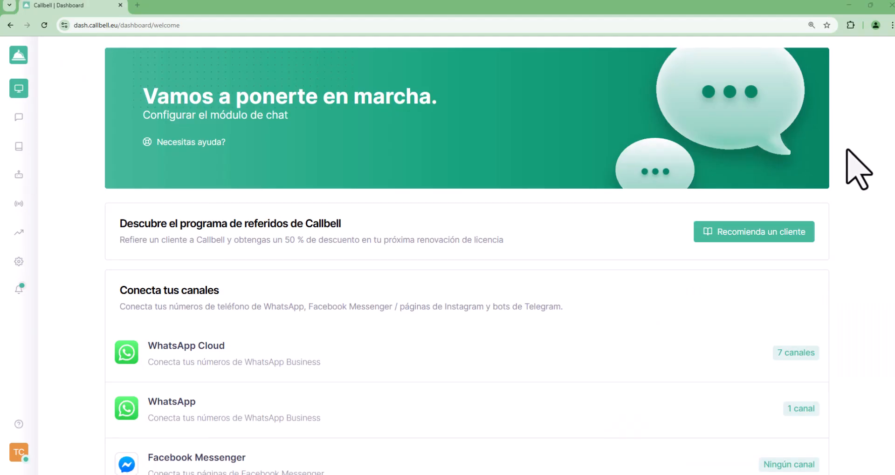
pyautogui.scroll(-3, 851, 196)
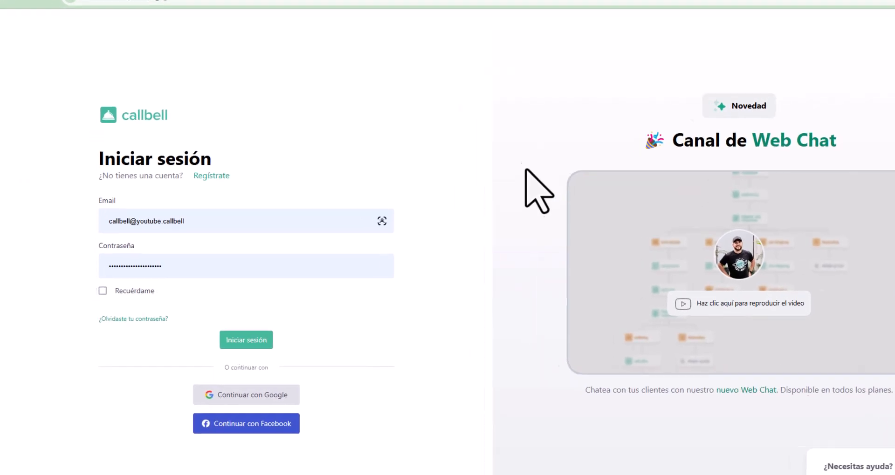
# Sign in to Callbell and open the WhatsApp Cloud channels in the account settings.
pyautogui.click(333, 338)
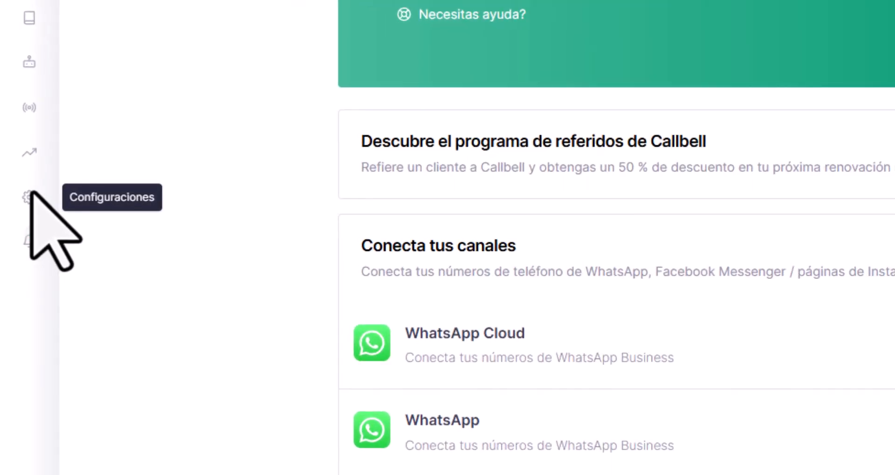
pyautogui.click(15, 217)
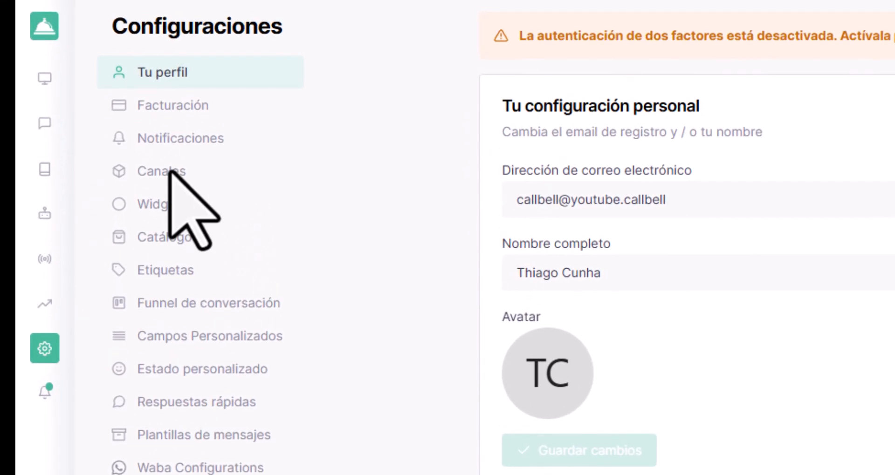
pyautogui.click(168, 171)
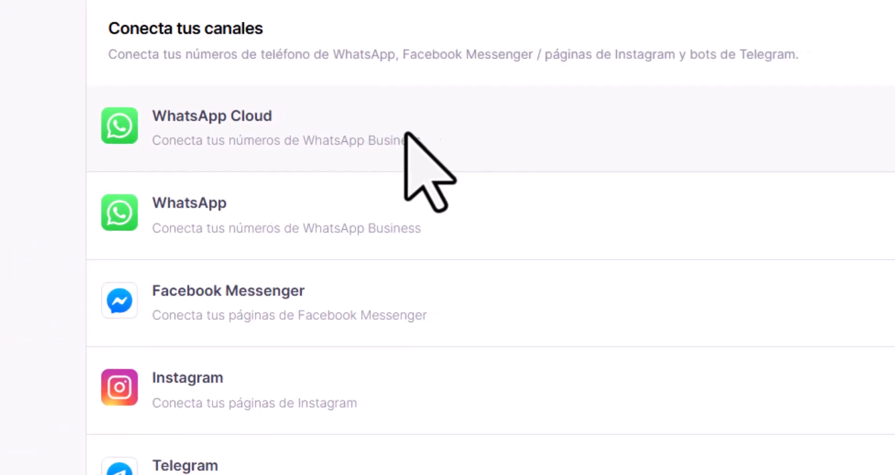
pyautogui.click(319, 133)
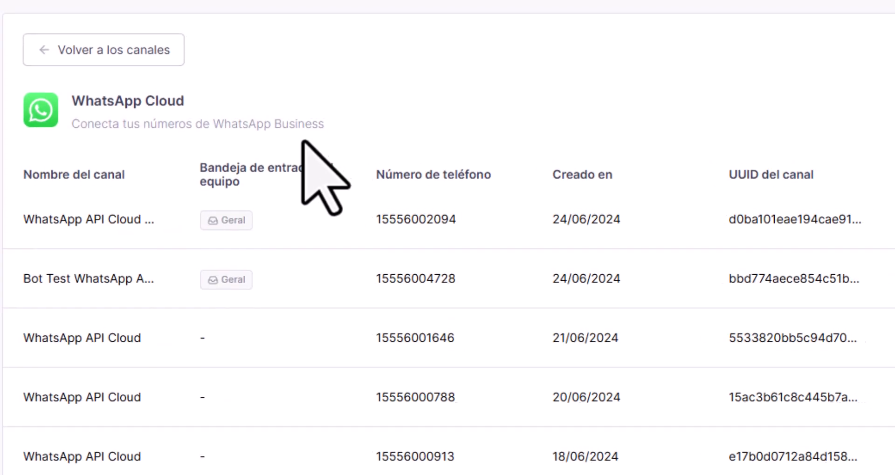
# Add a WhatsApp Cloud channel named "New channel" and start connecting its WhatsApp Business account.
pyautogui.click(821, 106)
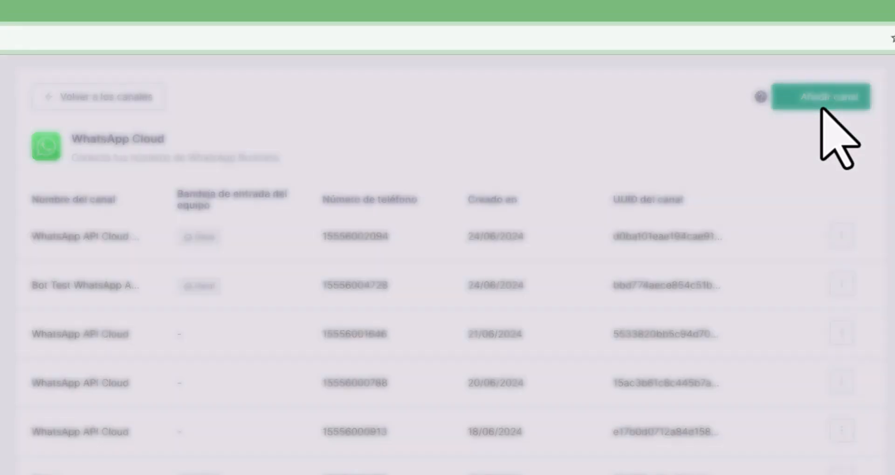
pyautogui.click(312, 164)
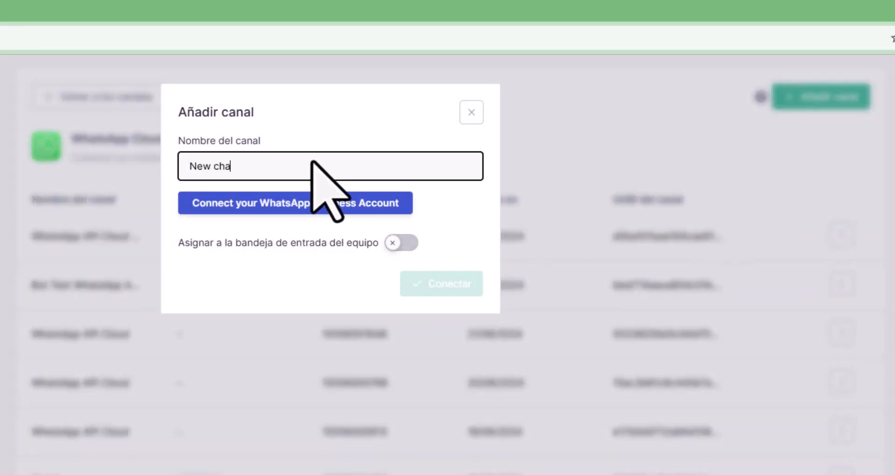
pyautogui.write('New channel')
pyautogui.click(299, 203)
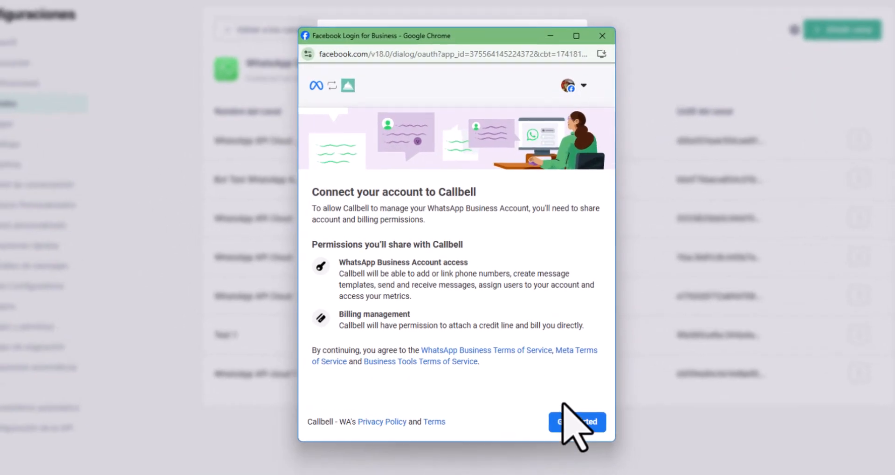
# Accept the permissions shared with Callbell and submit the business portfolio information.
pyautogui.click(553, 392)
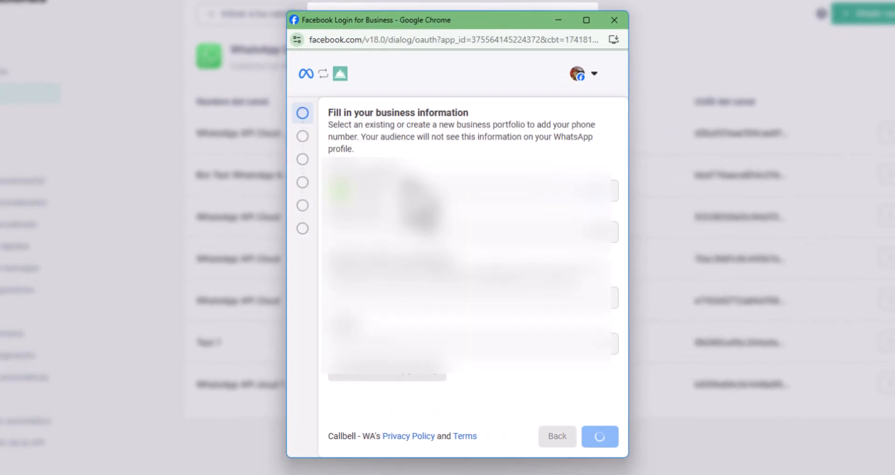
pyautogui.click(607, 195)
pyautogui.click(425, 347)
pyautogui.click(599, 437)
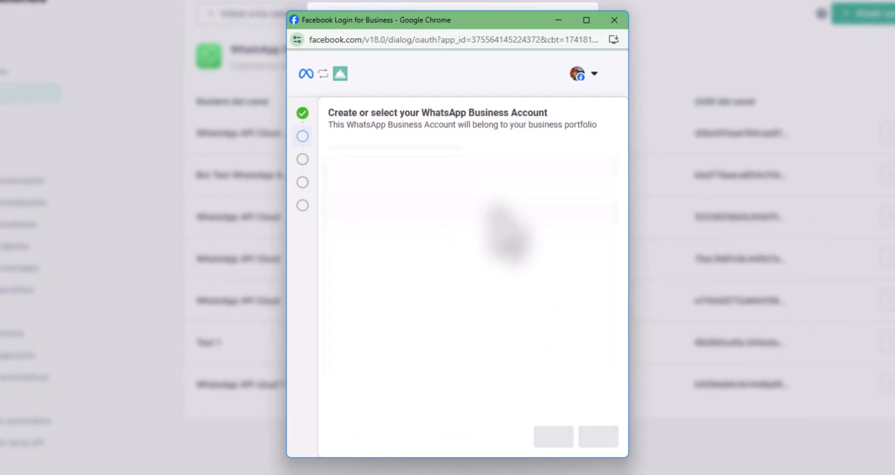
# Select the WhatsApp Business Account for the channel and continue past the WhatsApp Business profile details.
pyautogui.click(543, 168)
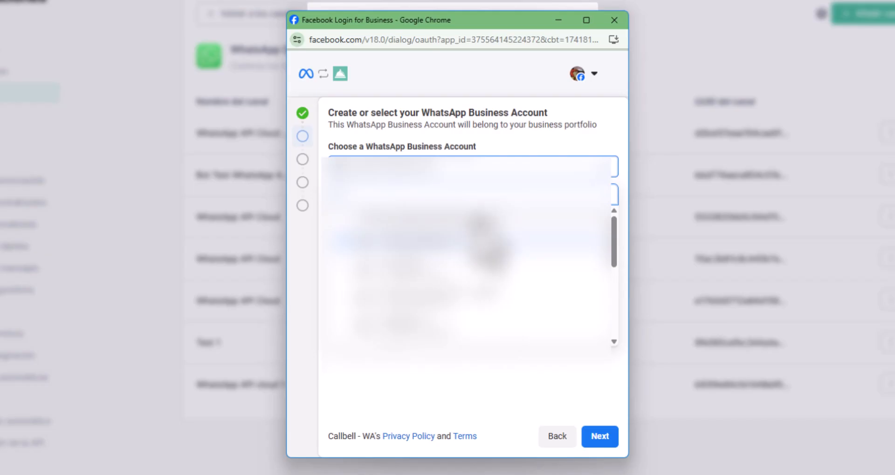
pyautogui.click(468, 216)
pyautogui.click(599, 437)
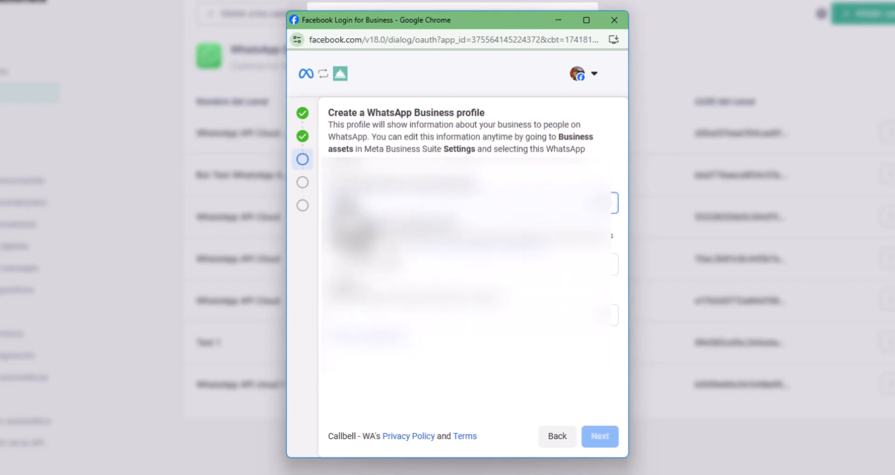
pyautogui.click(606, 438)
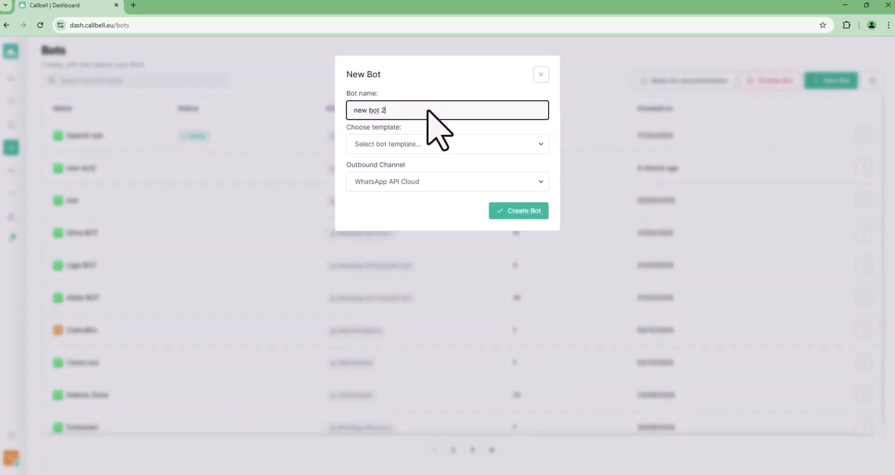
# Create the bot "new bot 2" from a bot template with WhatsApp API Cloud as its outbound channel.
pyautogui.click(419, 144)
pyautogui.click(413, 173)
pyautogui.click(516, 210)
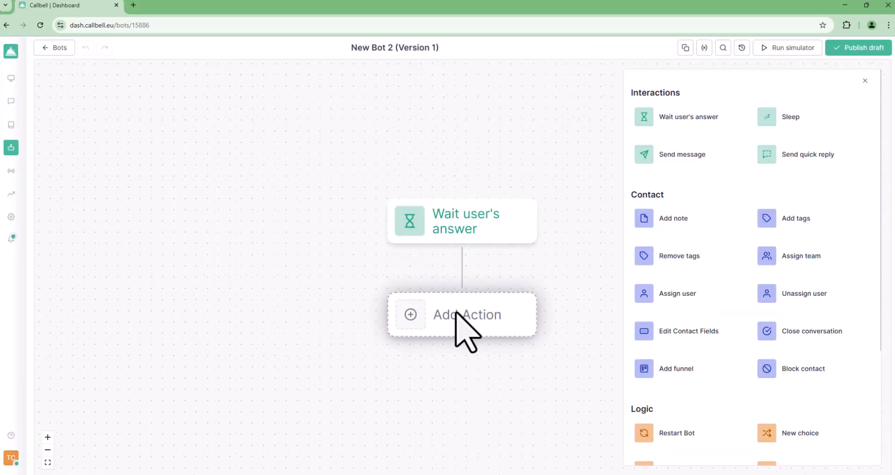
# Add a Send message action with the text "welcome to our business" below the first Wait user's answer.
pyautogui.click(682, 154)
pyautogui.click(695, 177)
pyautogui.write('welcome to our business')
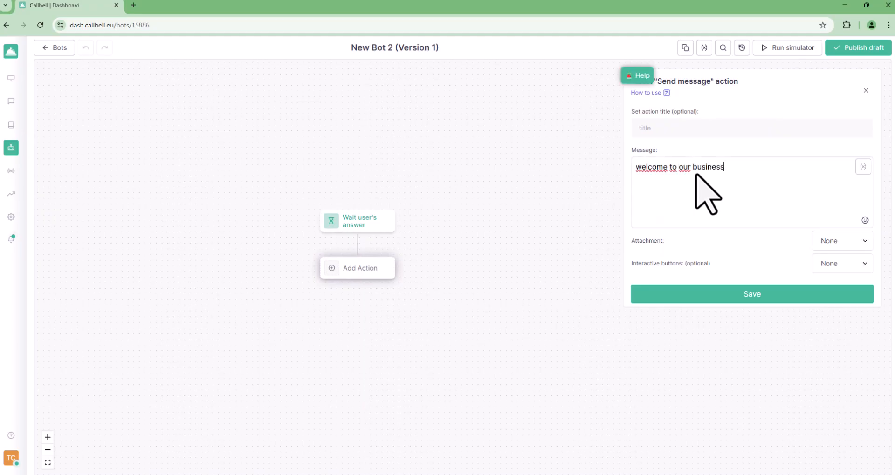
pyautogui.click(753, 294)
# Add a Wait user's answer action after the welcome message.
pyautogui.click(348, 313)
pyautogui.click(690, 116)
pyautogui.click(730, 195)
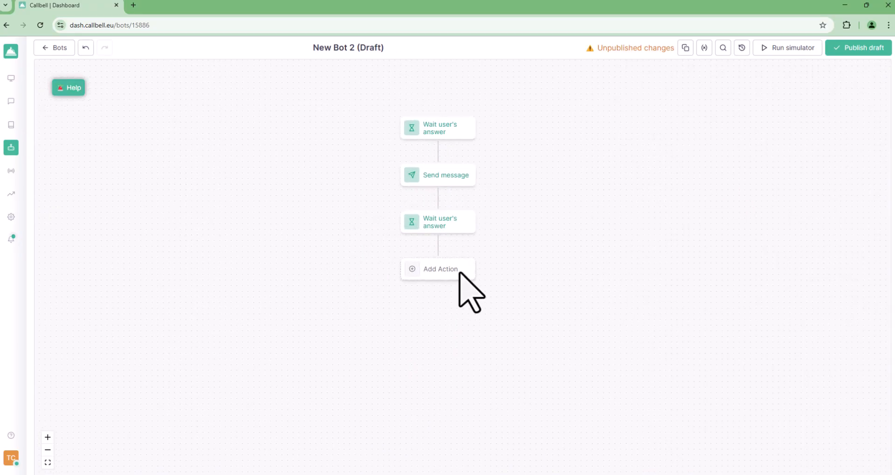
# Add a Send message action reading "choose an option" with interactive buttons, including one labelled "no".
pyautogui.click(459, 272)
pyautogui.click(675, 159)
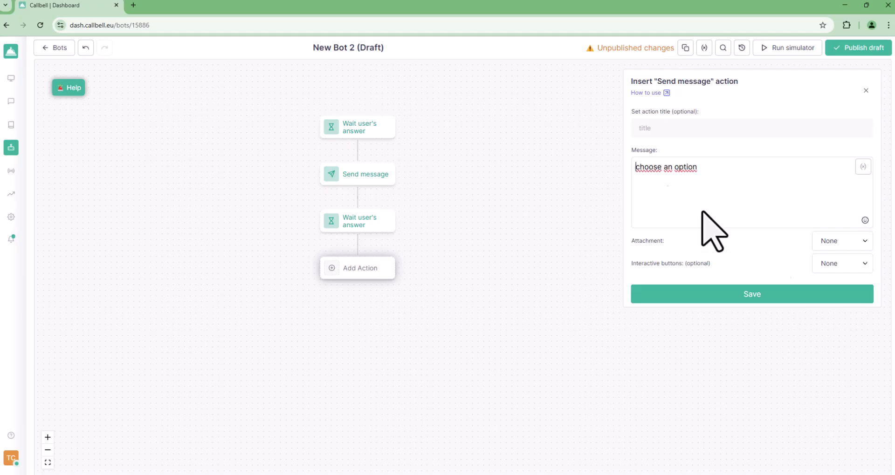
pyautogui.click(855, 262)
pyautogui.click(834, 283)
pyautogui.click(705, 309)
pyautogui.click(676, 334)
pyautogui.write('no')
pyautogui.click(667, 365)
# Add a New choice branch for the answer "yes" below the "choose an option" message.
pyautogui.click(356, 314)
pyautogui.scroll(-4, 702, 387)
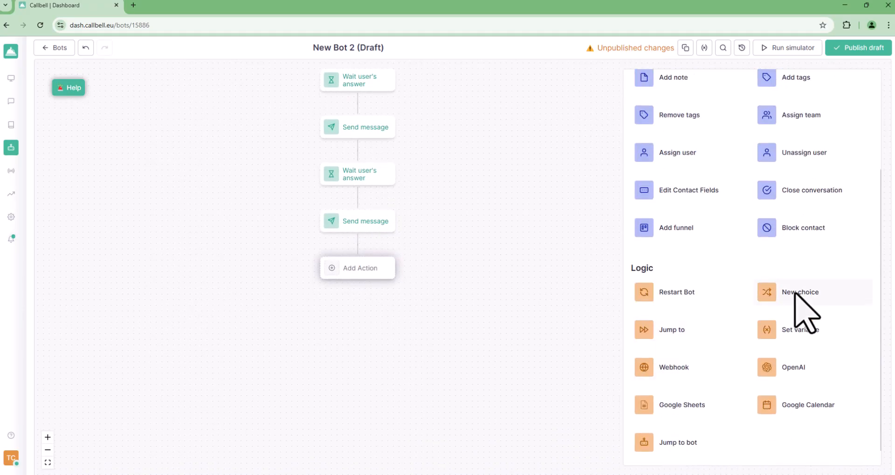
pyautogui.click(794, 293)
pyautogui.click(792, 169)
pyautogui.write('yes')
pyautogui.click(698, 214)
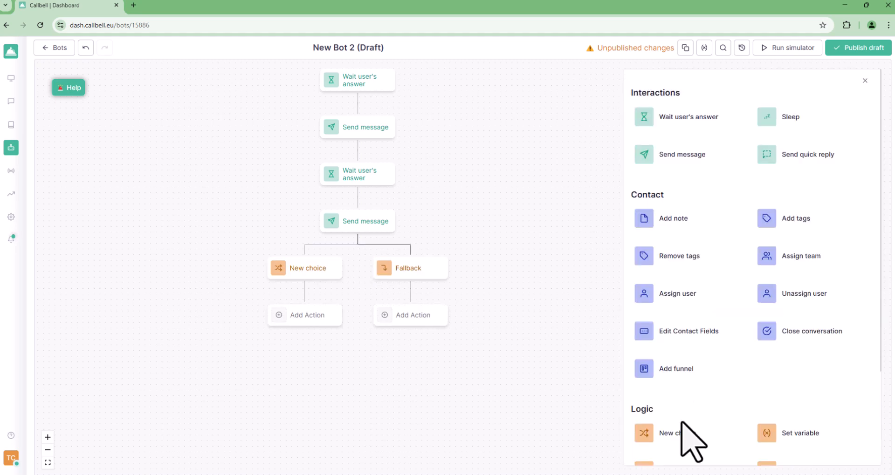
# Add a second New choice branch for the answer "no".
pyautogui.click(681, 423)
pyautogui.click(797, 168)
pyautogui.write('no')
pyautogui.click(773, 210)
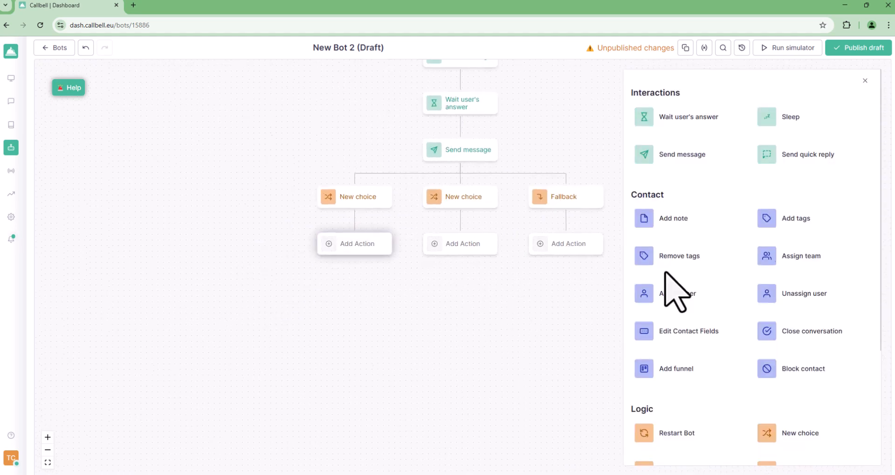
# Open the OpenAI action for the first New choice branch.
pyautogui.scroll(-5, 769, 340)
pyautogui.click(784, 366)
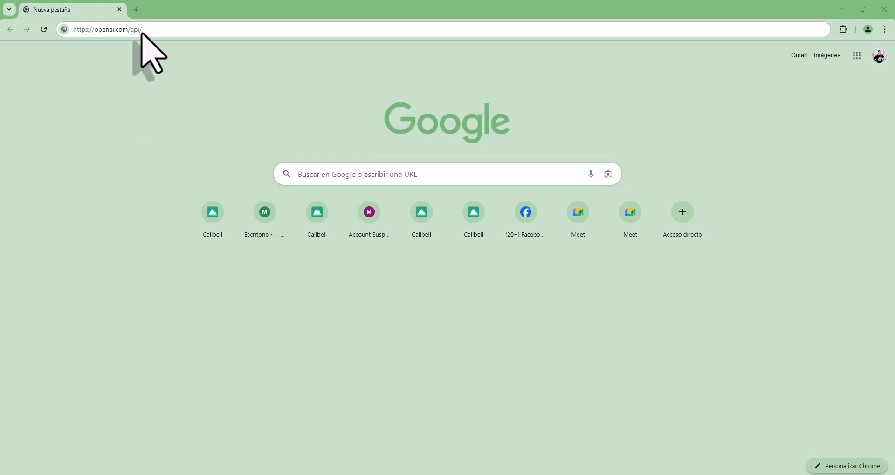
# Go to openai.com/api/ in the browser and enter the OpenAI developer platform.
pyautogui.moveTo(140, 31); pyautogui.dragTo(63, 31)
pyautogui.press('Return')
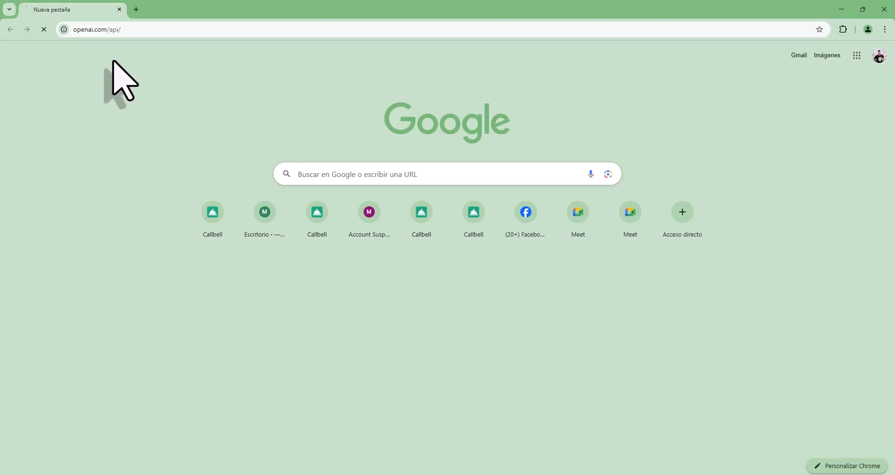
pyautogui.click(856, 59)
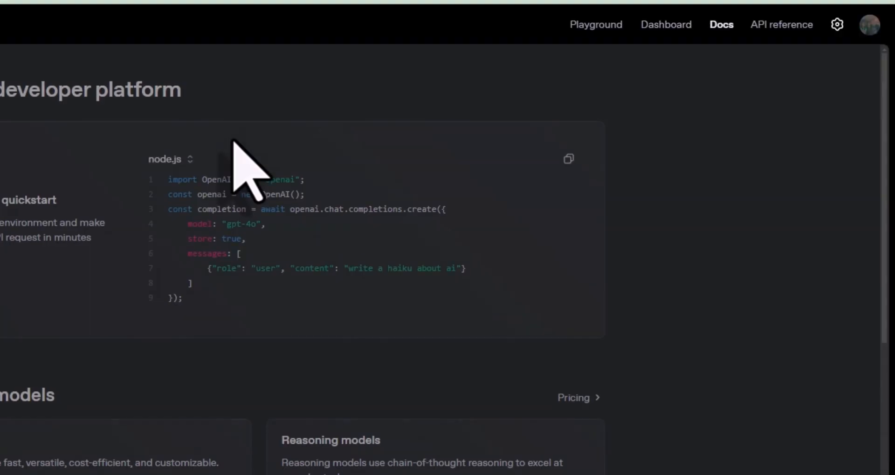
# Open the account profile and go to the organization's API keys page.
pyautogui.click(870, 26)
pyautogui.click(768, 125)
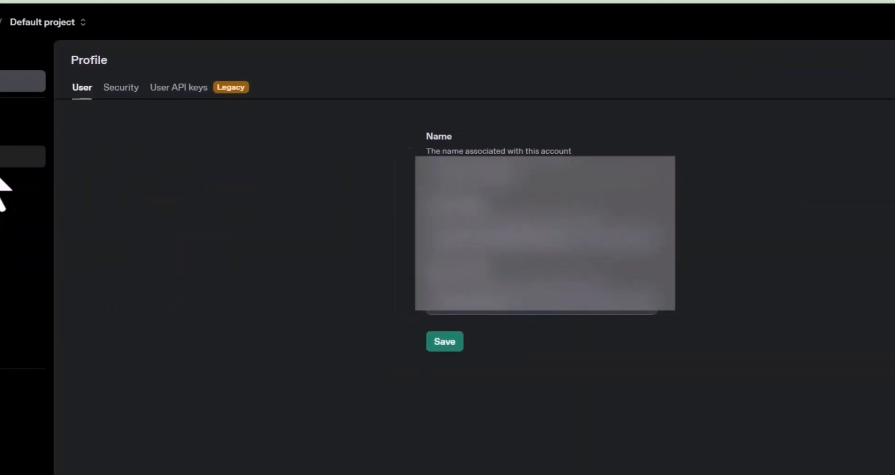
pyautogui.click(44, 158)
# Create a secret key named "new API" for Default project with all permissions, and copy it.
pyautogui.click(807, 31)
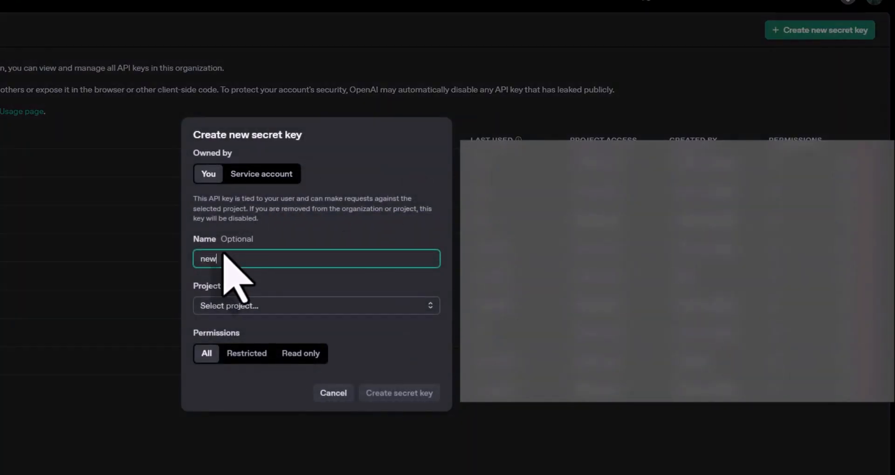
pyautogui.click(258, 306)
pyautogui.click(243, 329)
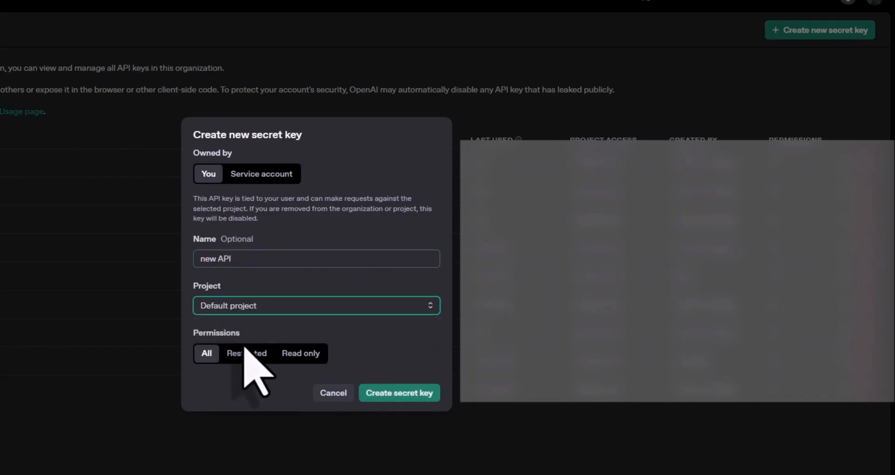
pyautogui.click(412, 393)
pyautogui.click(419, 279)
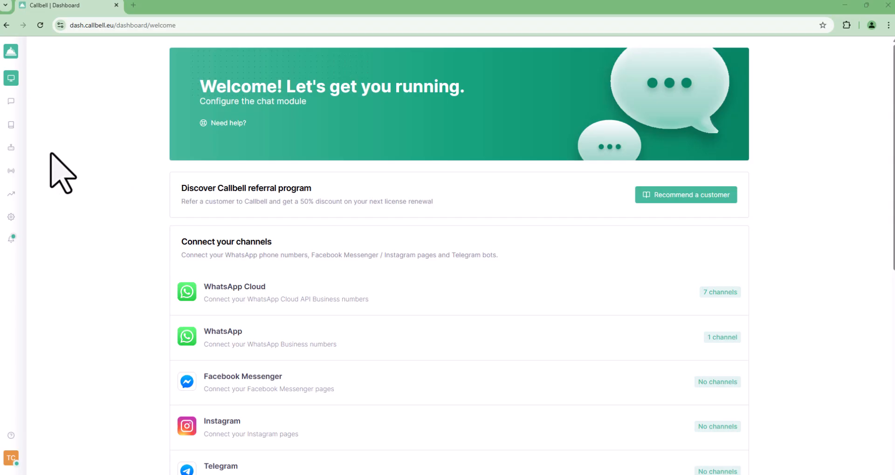
# Return to Callbell, open the "new bot 2" flow and insert an OpenAI action under its first choice.
pyautogui.click(11, 147)
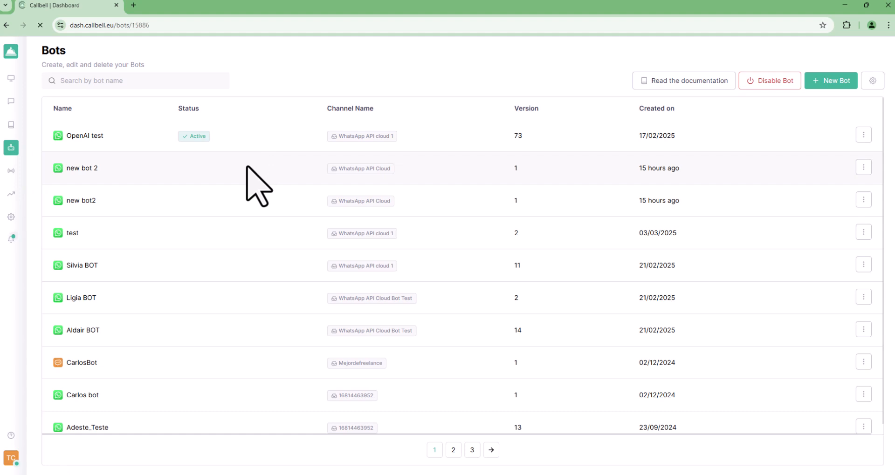
pyautogui.scroll(-4, 344, 217)
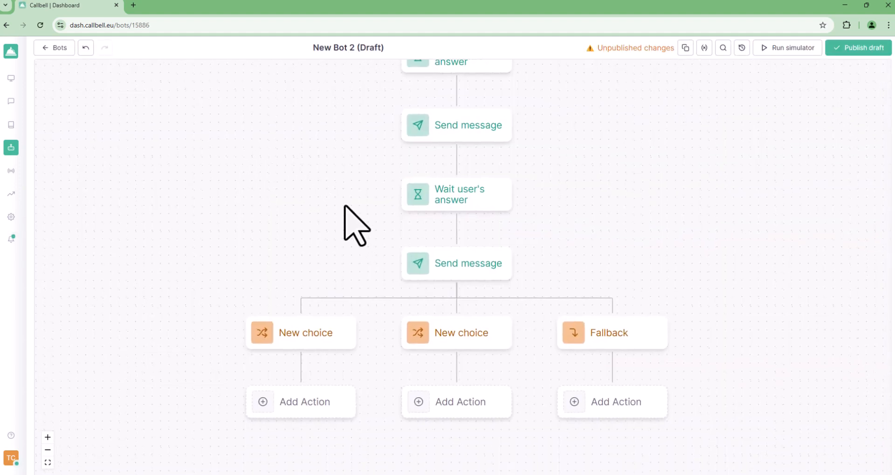
pyautogui.click(291, 332)
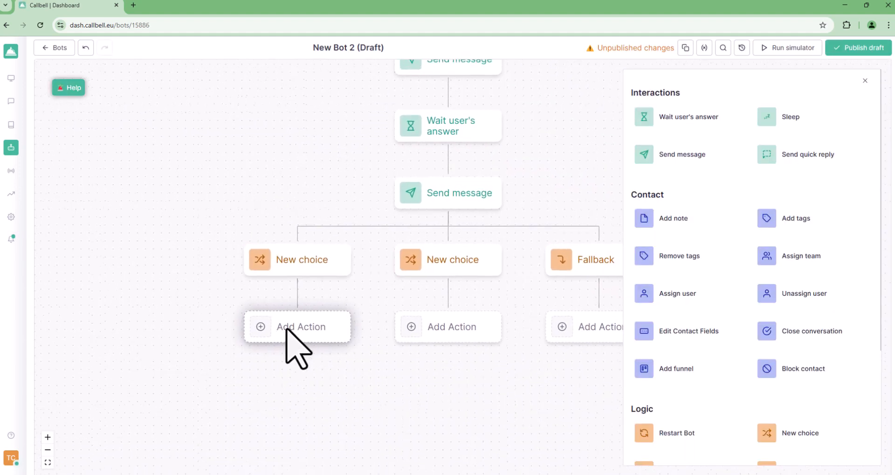
pyautogui.scroll(-3, 648, 343)
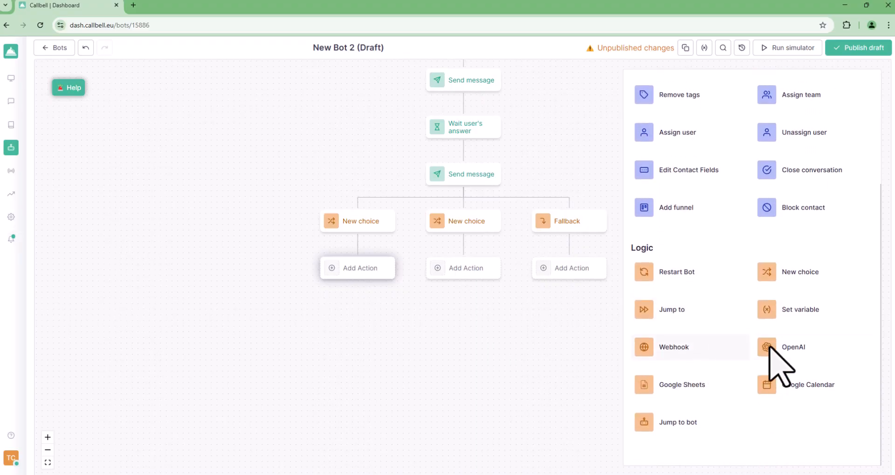
pyautogui.click(783, 347)
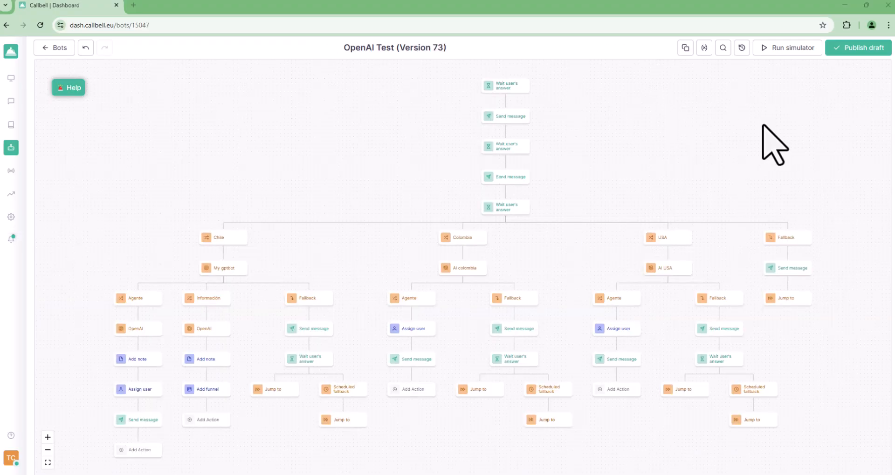
# Examine the welcome message and the country selection message with its buttons in the OpenAI test bot.
pyautogui.click(513, 116)
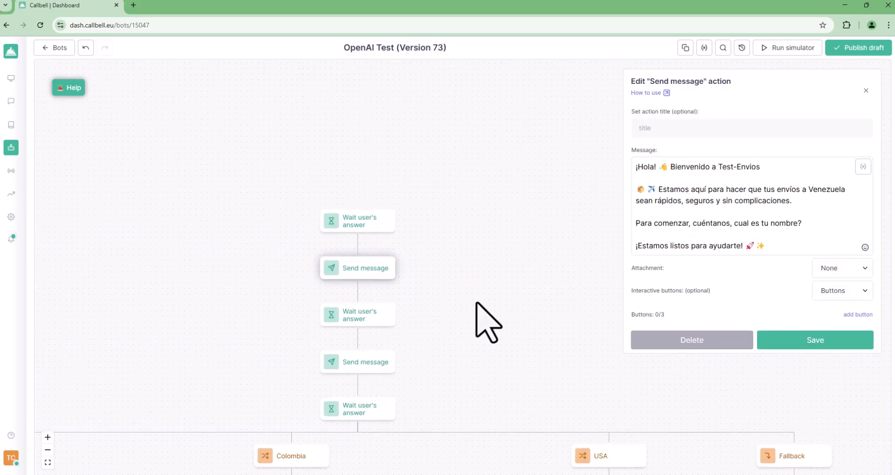
pyautogui.click(370, 318)
pyautogui.click(369, 323)
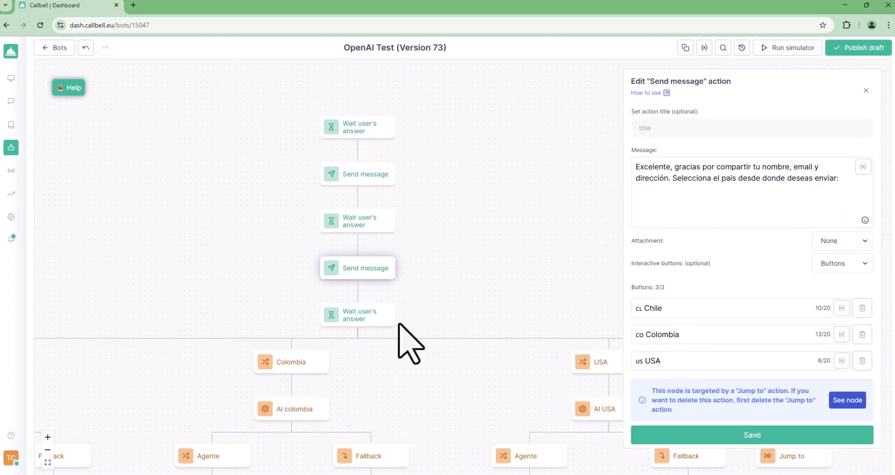
# Examine the answer wait after the country question and the conditions of the Chile and Colombia choices.
pyautogui.click(368, 317)
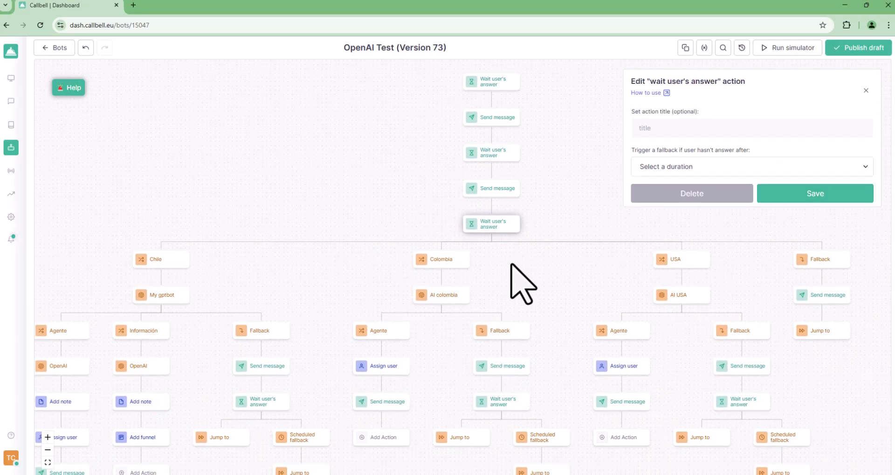
pyautogui.click(166, 265)
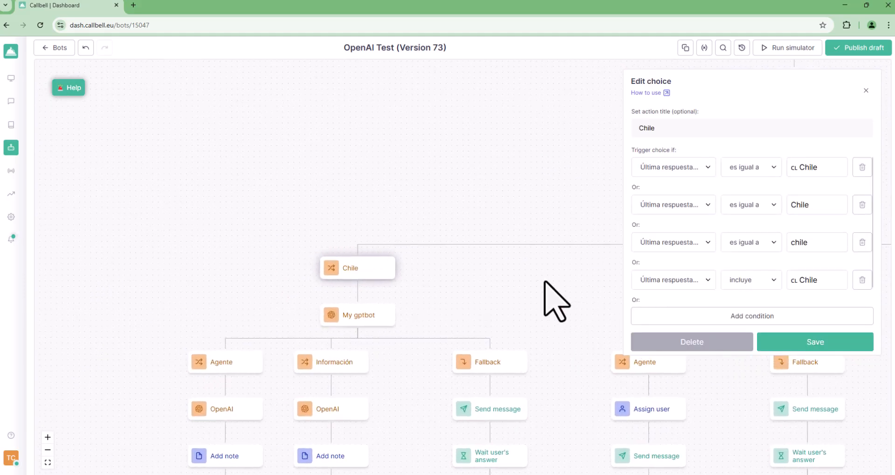
pyautogui.click(512, 274)
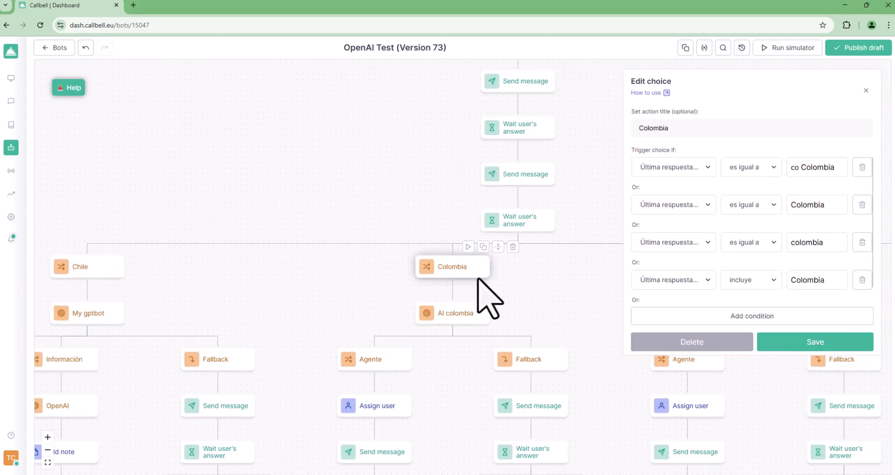
pyautogui.moveTo(148, 287); pyautogui.dragTo(463, 266)
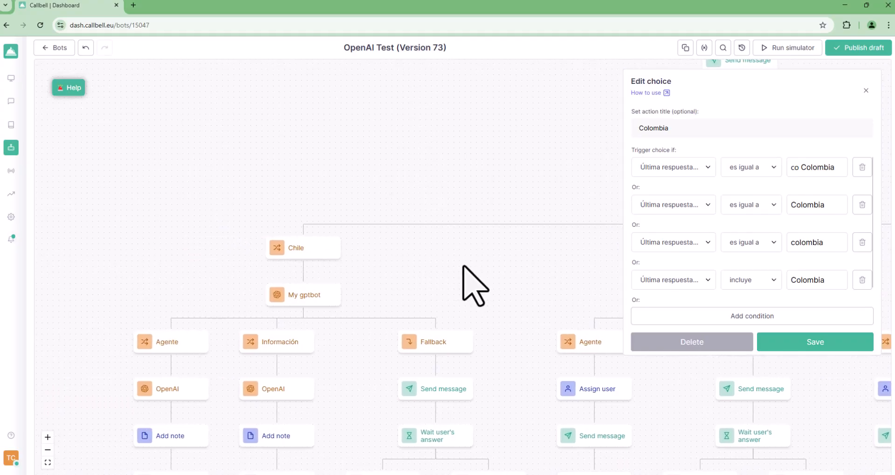
# Examine the "My gptbot" OpenAI action under the Chile choice and read through its prompt.
pyautogui.click(308, 301)
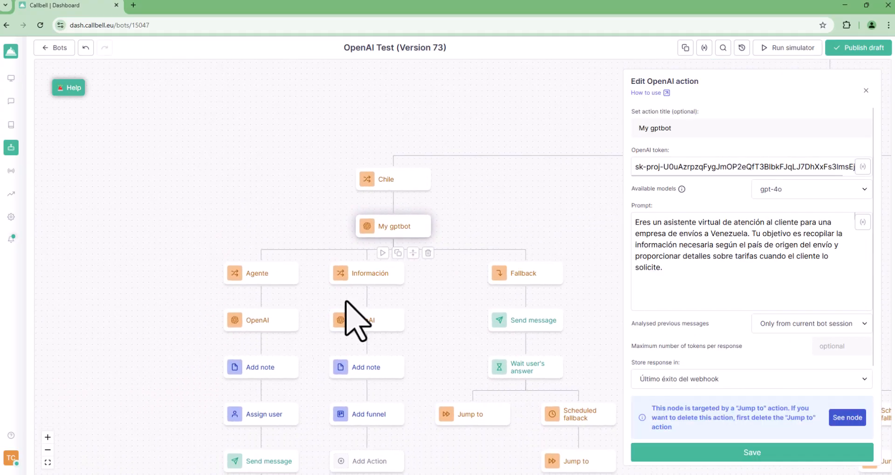
pyautogui.click(246, 326)
pyautogui.click(485, 198)
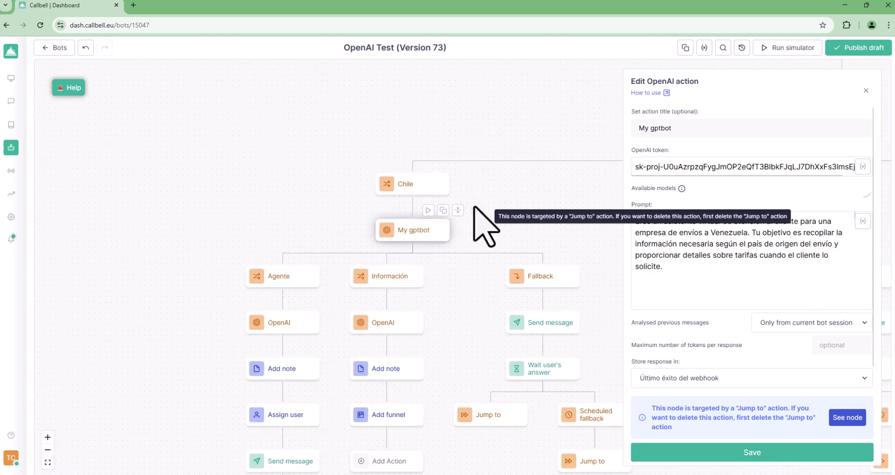
pyautogui.scroll(-10, 715, 275)
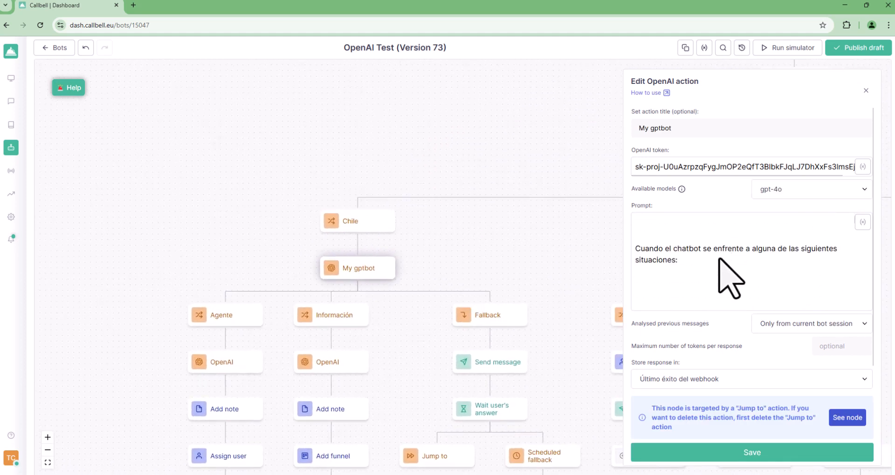
pyautogui.scroll(-10, 730, 276)
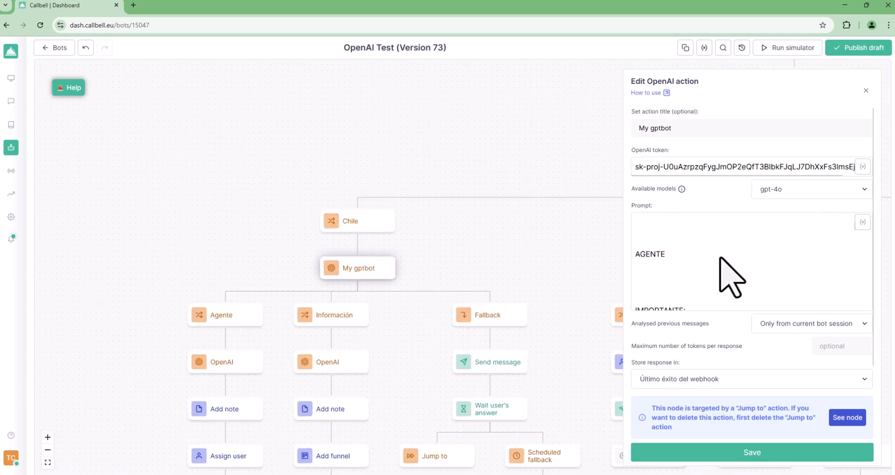
pyautogui.scroll(-3, 727, 276)
pyautogui.scroll(-3, 543, 250)
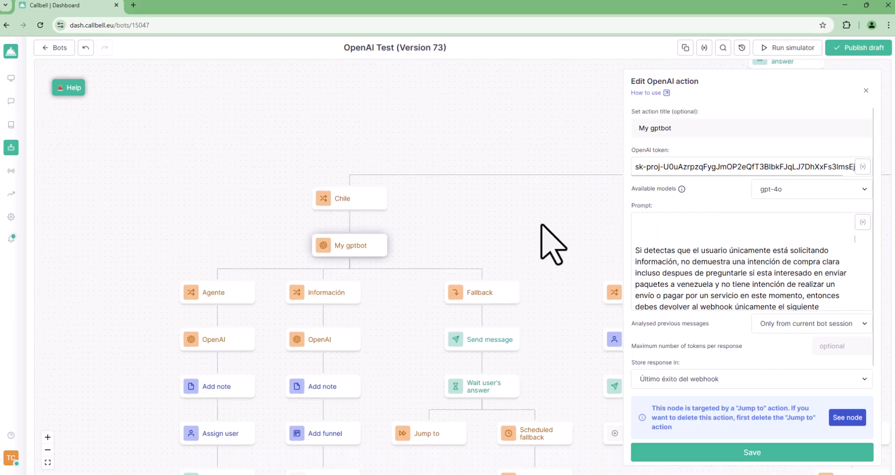
# Examine the OpenAI, add note and add funnel actions under the Información choice of the Chile branch.
pyautogui.click(303, 279)
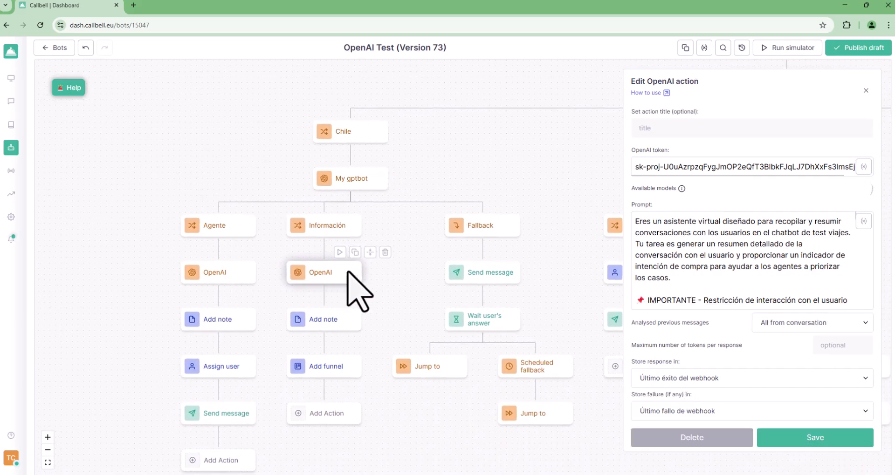
pyautogui.click(361, 319)
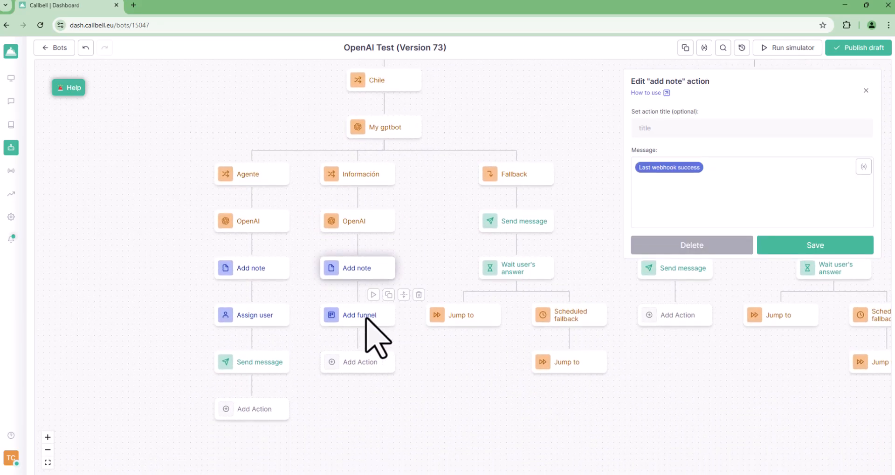
pyautogui.click(368, 322)
pyautogui.scroll(-10, 535, 343)
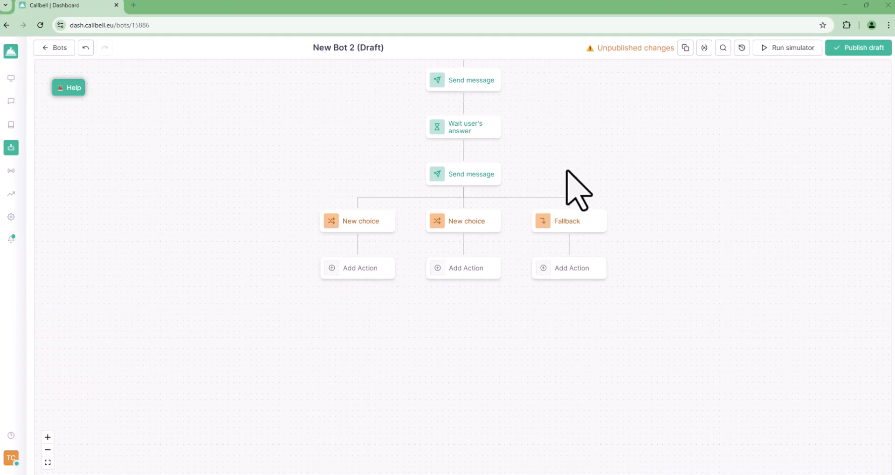
# Insert an OpenAI action under the first choice of New Bot 2 and title it "BotAI".
pyautogui.click(350, 269)
pyautogui.scroll(-2, 720, 285)
pyautogui.scroll(-2, 746, 326)
pyautogui.click(793, 345)
pyautogui.click(710, 131)
pyautogui.write('BotAI')
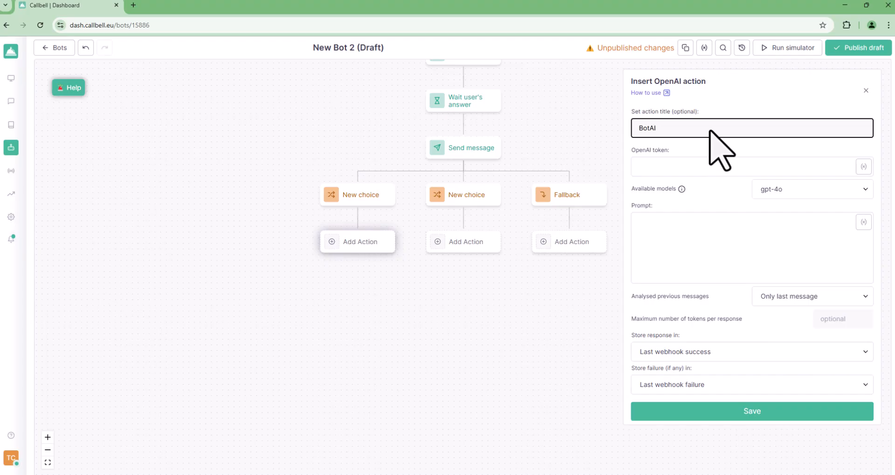
# Fill the action's OpenAI token with the APITOKEN variable.
pyautogui.click(711, 167)
pyautogui.click(863, 166)
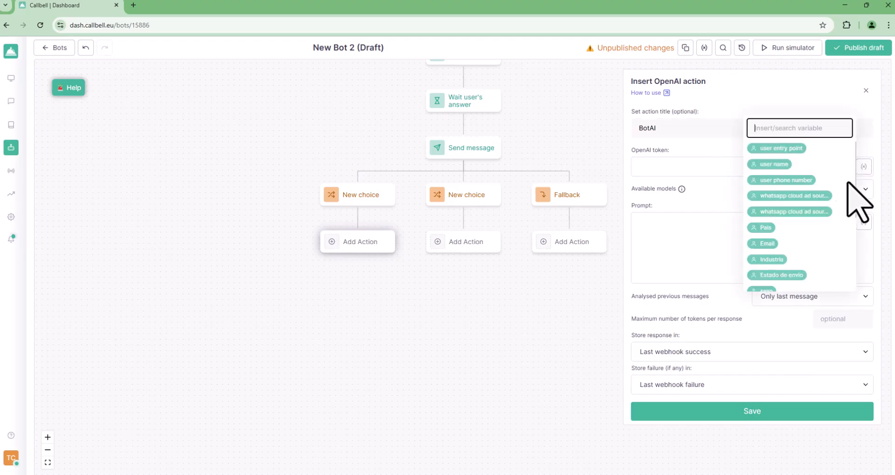
pyautogui.scroll(-3, 819, 234)
pyautogui.click(774, 180)
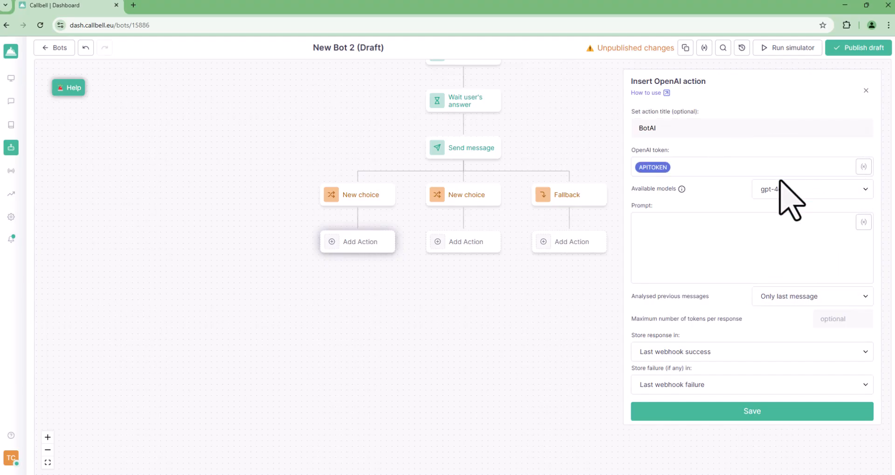
# Select the gpt-4o-mini-search-preview model and enter the Spanish customer-service prompt for a company shipping to Venezuela.
pyautogui.click(784, 188)
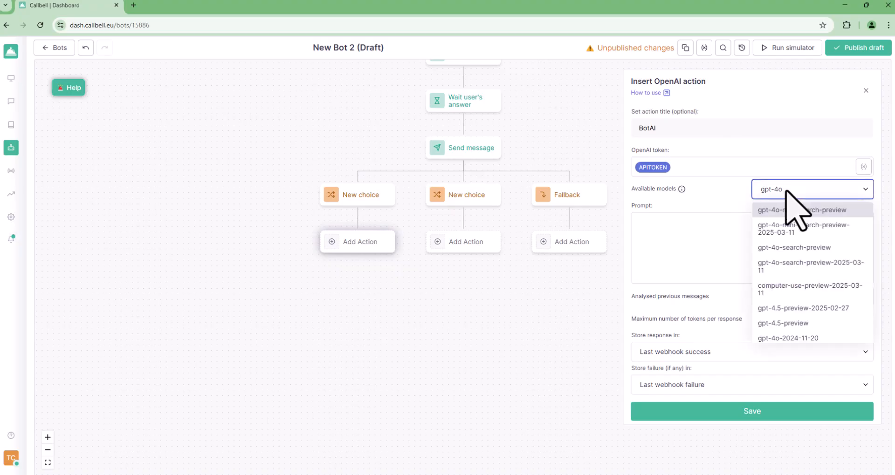
pyautogui.click(809, 234)
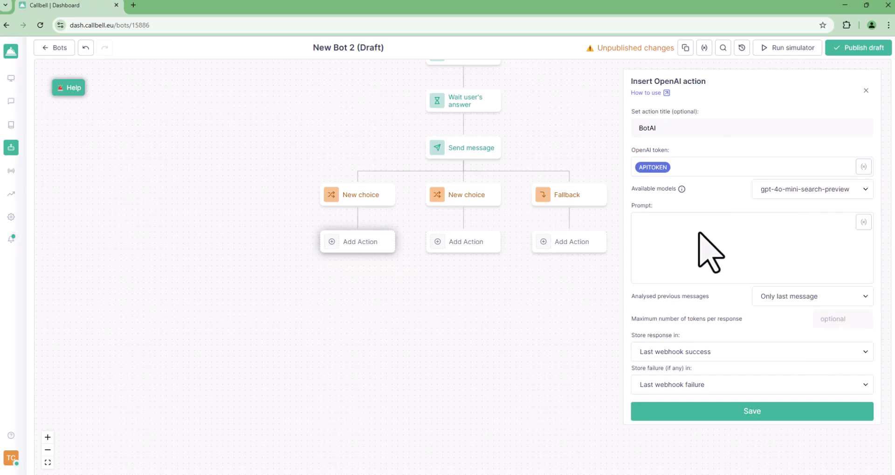
pyautogui.write('Eres un asistente virtual de atención al cliente para una empresa de envíos a Venezuela. Tu objetivo es recopilar la información necesaria según el país de origen del envío y proporcionar detalles sobre tarifas cuando el cliente lo solicite.')
# Read through the entered prompt, checking the AGENTE and SOLOINFO rules, country questions, prices, delivery times and exact webhook response.
pyautogui.scroll(-6, 699, 232)
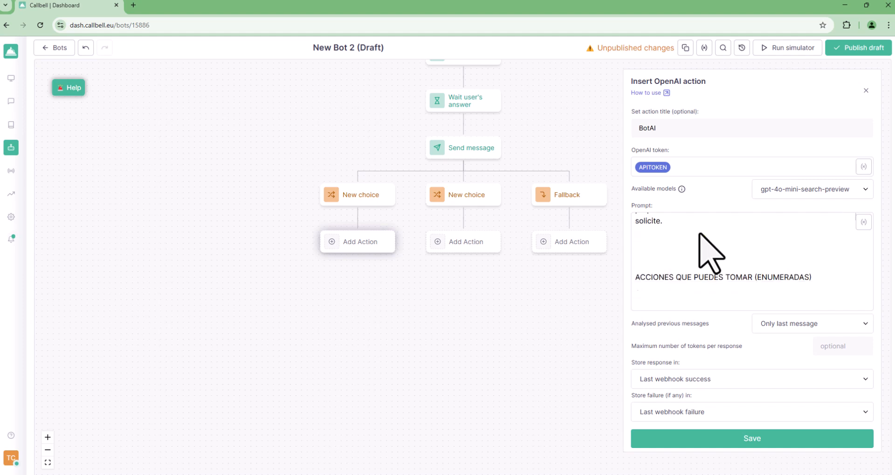
pyautogui.scroll(-4, 748, 248)
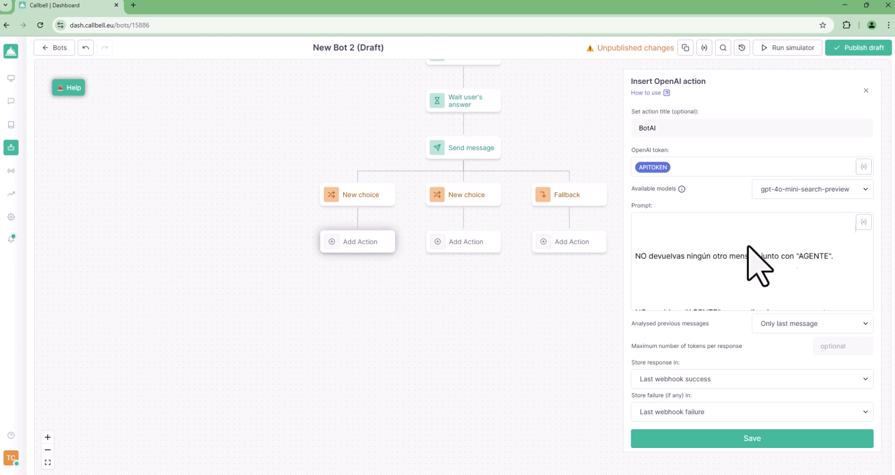
pyautogui.scroll(-8, 835, 284)
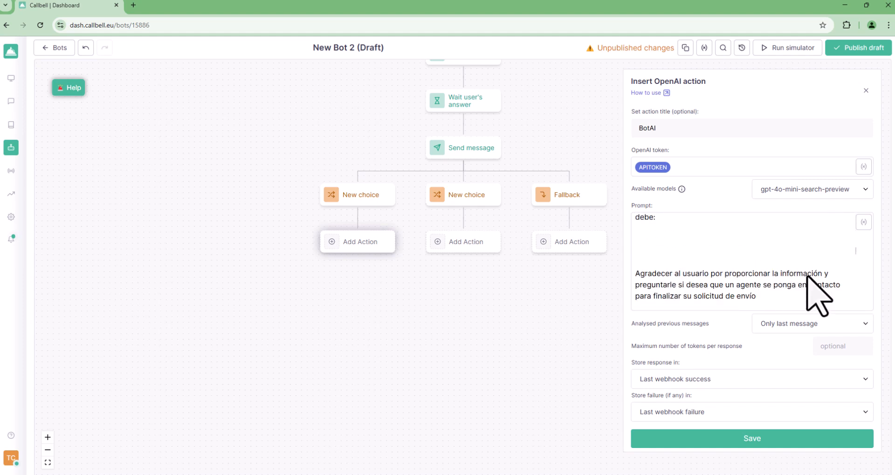
pyautogui.scroll(-5, 735, 259)
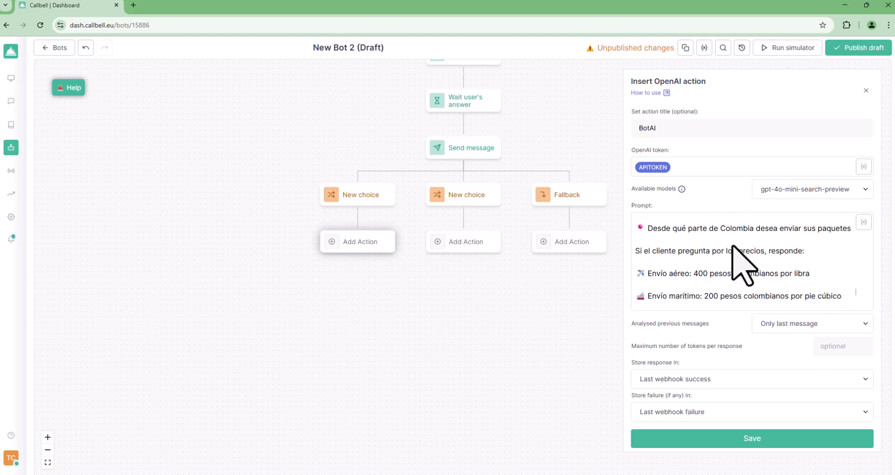
pyautogui.scroll(-3, 744, 266)
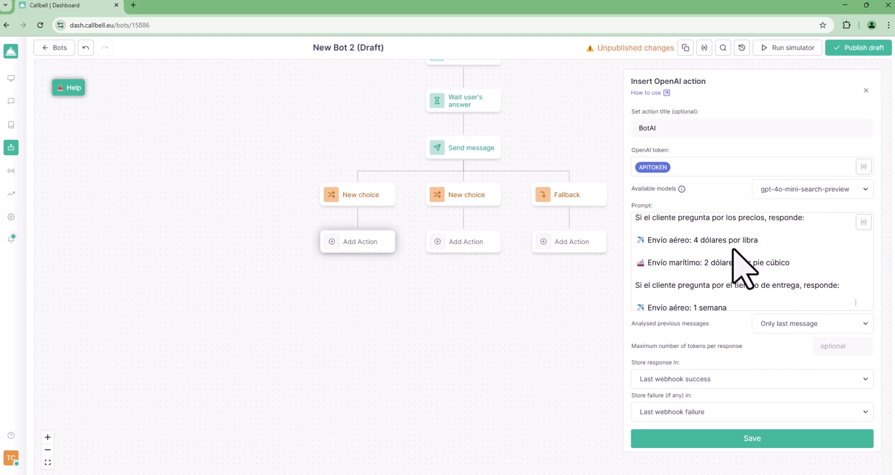
pyautogui.scroll(-6, 788, 269)
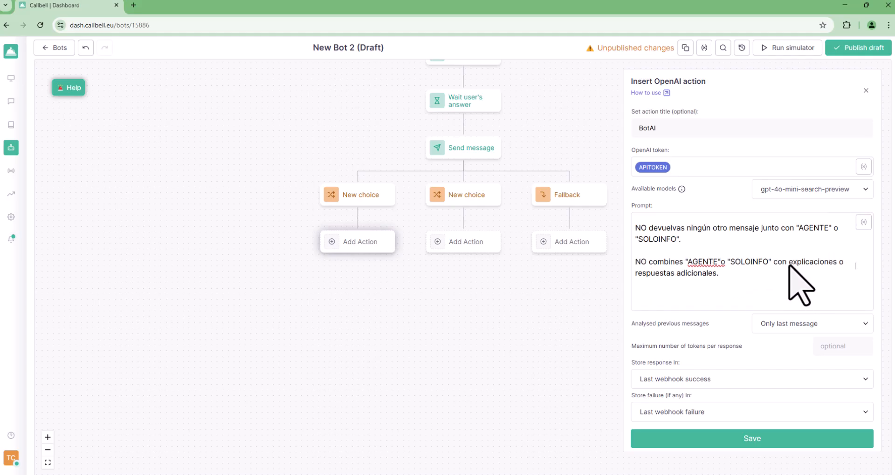
pyautogui.scroll(-3, 801, 283)
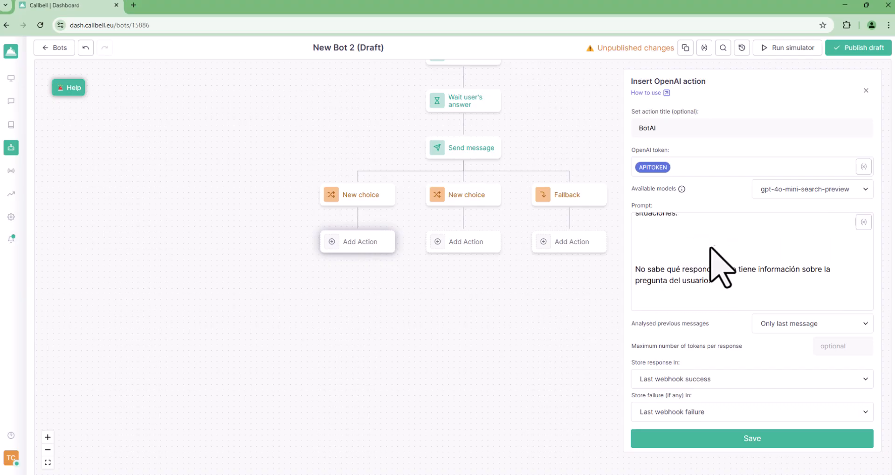
pyautogui.scroll(-5, 674, 264)
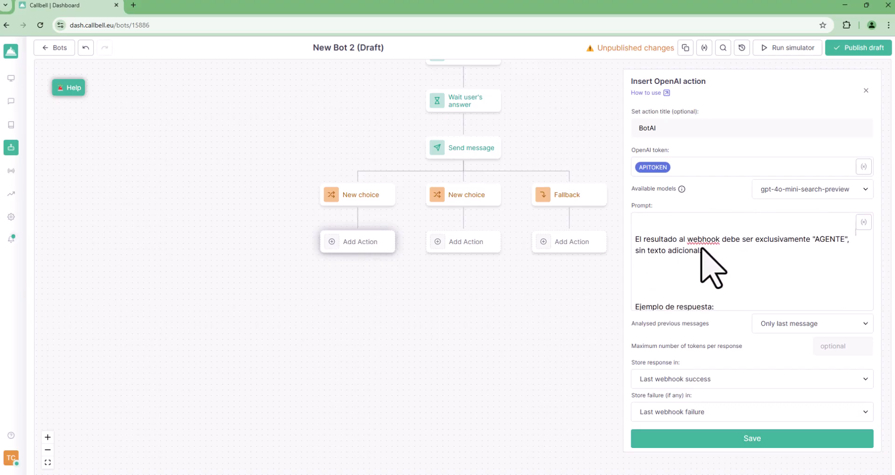
pyautogui.moveTo(638, 239); pyautogui.dragTo(719, 270)
pyautogui.scroll(-5, 723, 275)
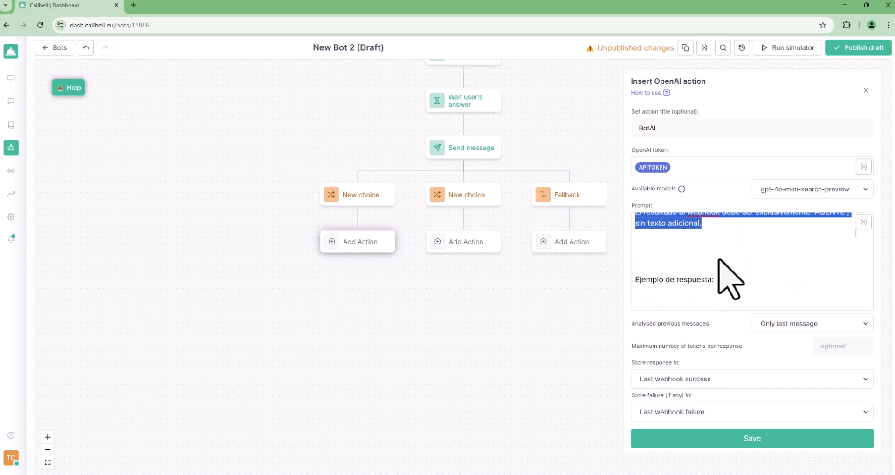
# Analyse only messages from the current bot session, store the response in Last webhook success, and save the BotAI action.
pyautogui.click(789, 328)
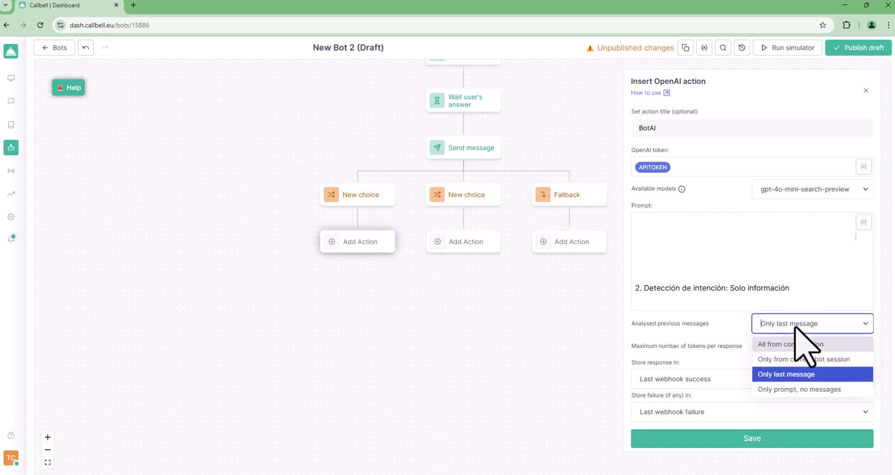
pyautogui.click(804, 358)
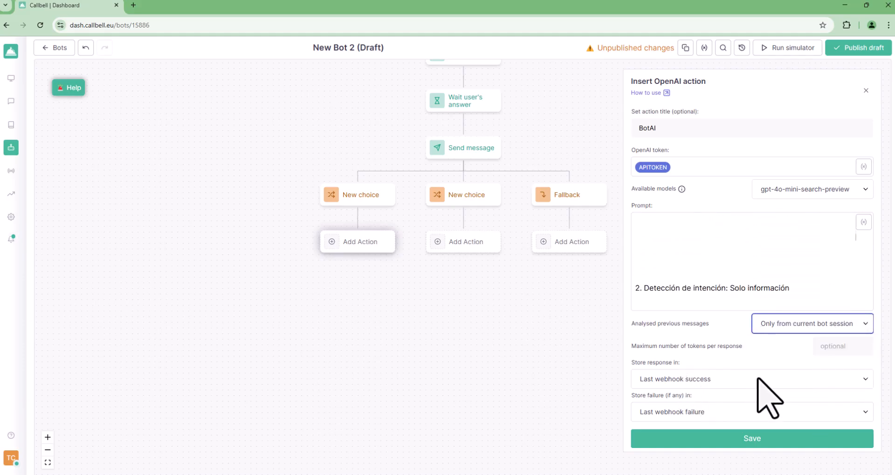
pyautogui.click(758, 379)
pyautogui.click(731, 426)
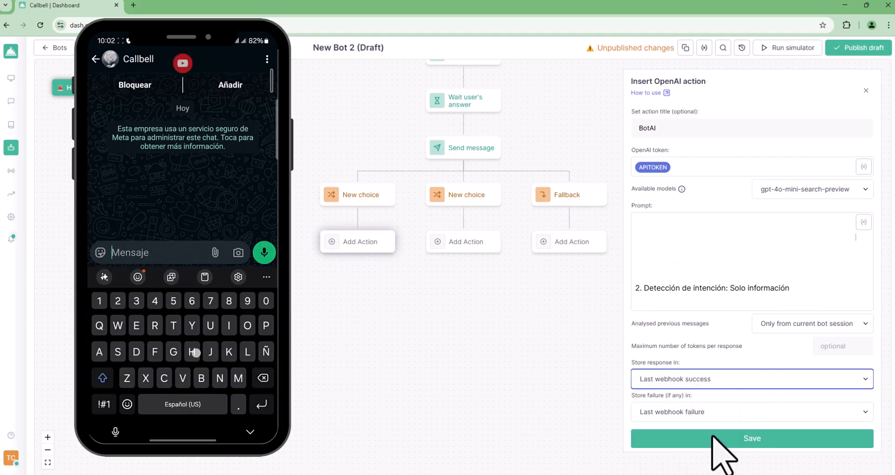
pyautogui.click(751, 441)
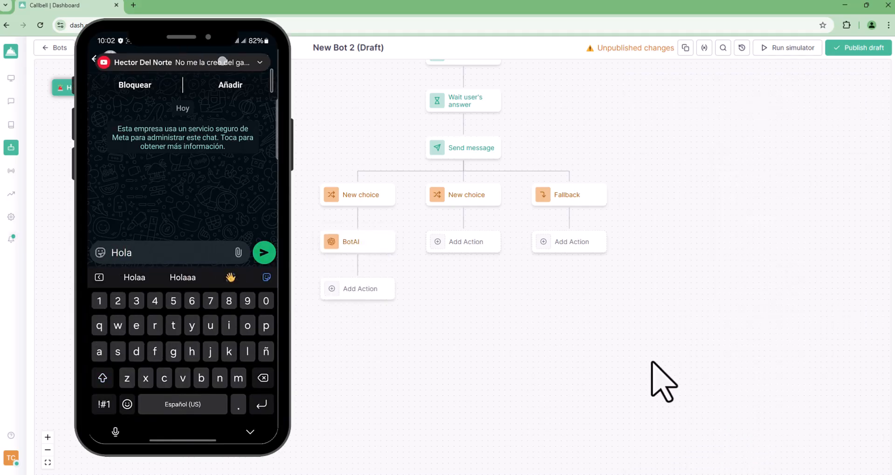
pyautogui.click(378, 296)
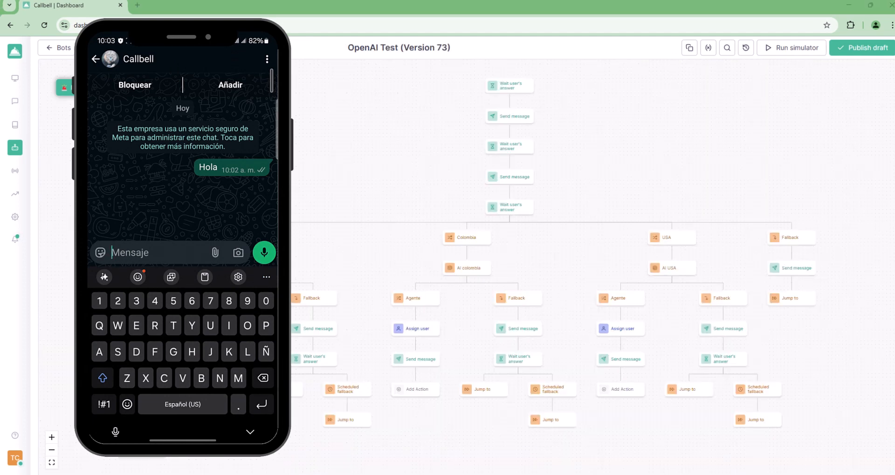
# In the WhatsApp chat with the bot, answer with the customer's name and send "Hola, solo quiero hablar con un agente".
pyautogui.write('Manuel')
pyautogui.press('Return')
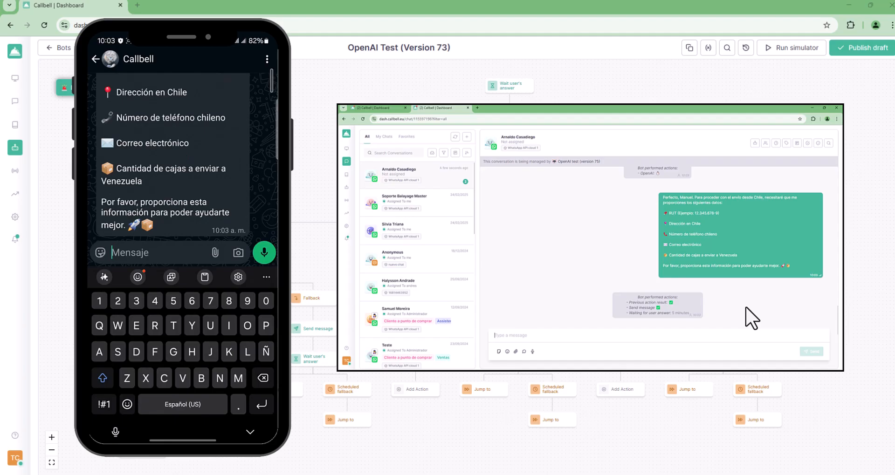
pyautogui.write('Ho')
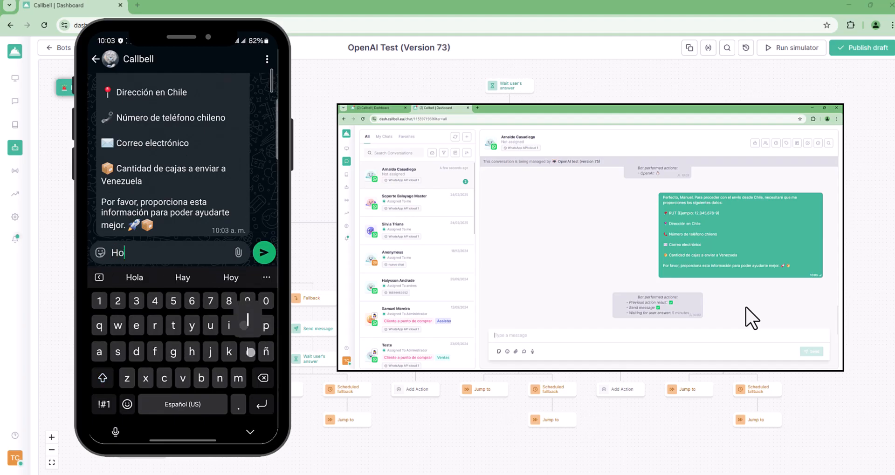
pyautogui.write('la, solo qu')
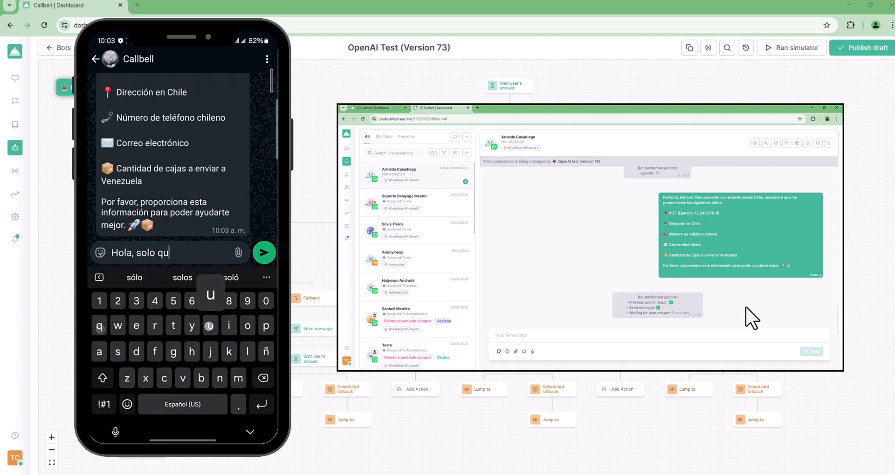
pyautogui.write('iero hablar c')
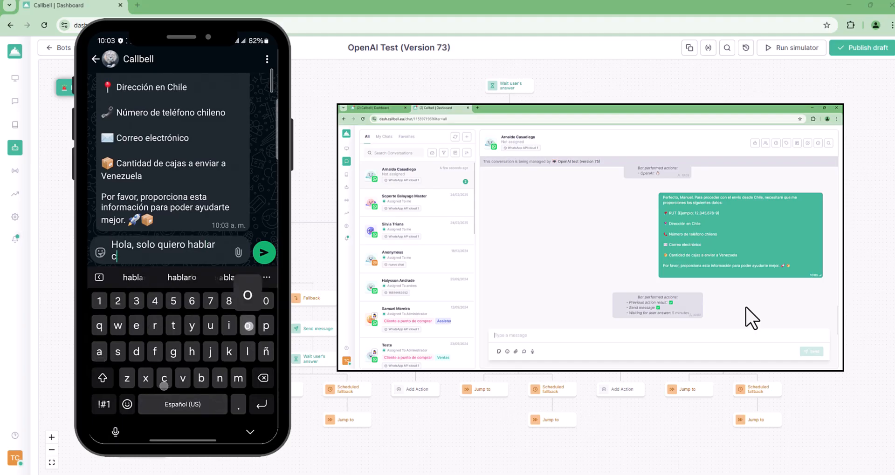
pyautogui.write('on un agente')
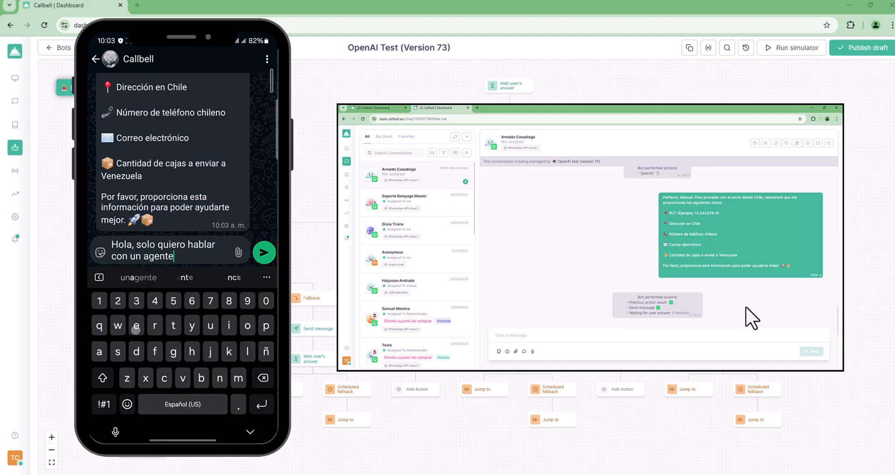
pyautogui.click(264, 252)
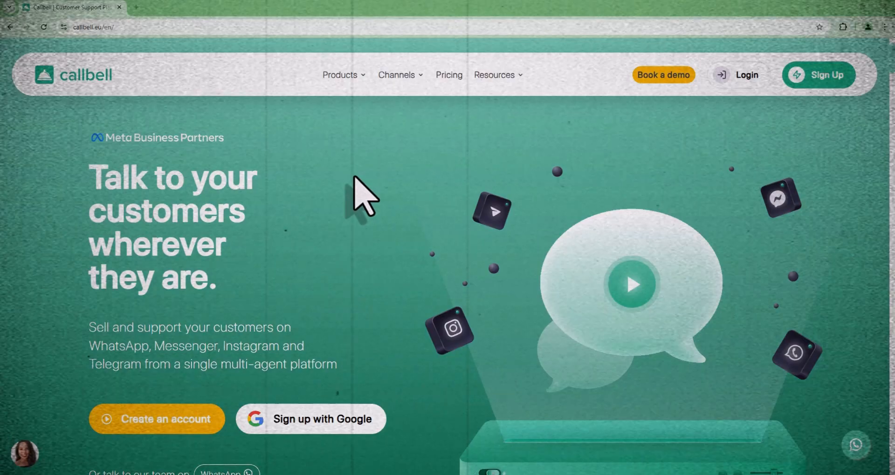
pyautogui.moveTo(340, 80)
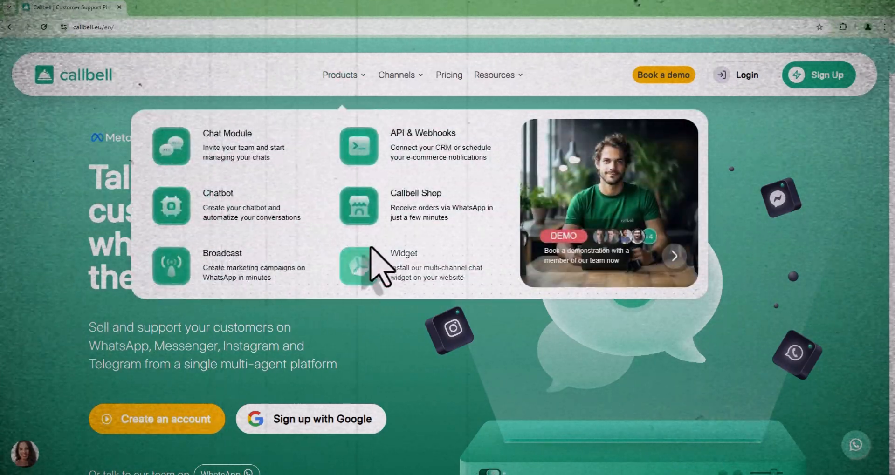
pyautogui.moveTo(402, 78)
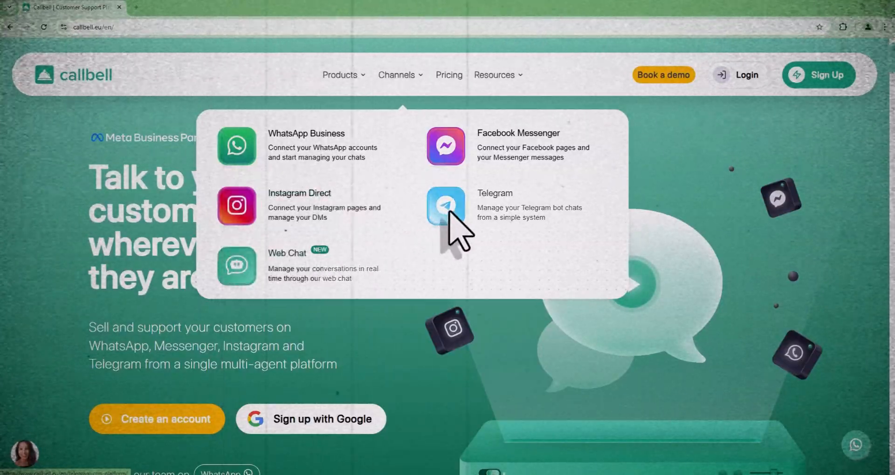
pyautogui.moveTo(492, 79)
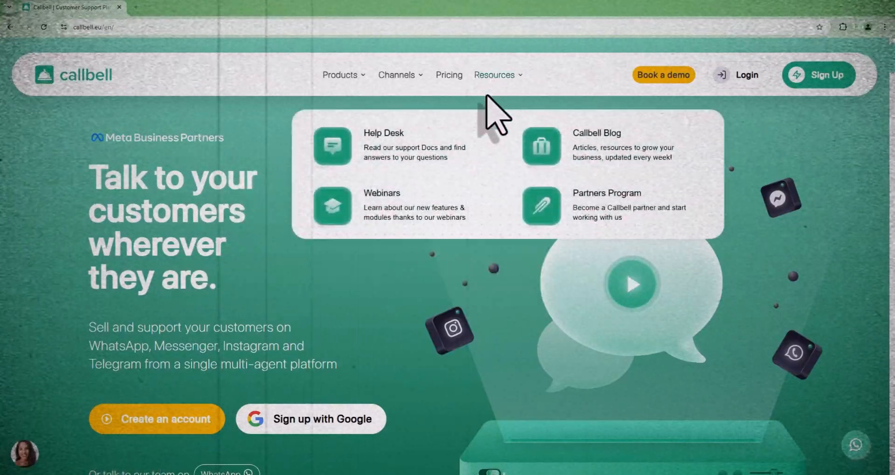